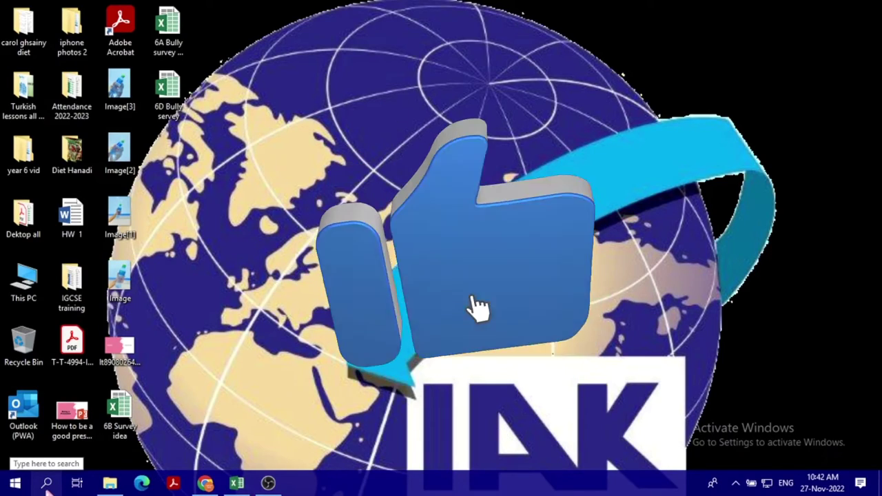
Search the Start menu for 'paint' and launch the Paint app.
type("p")
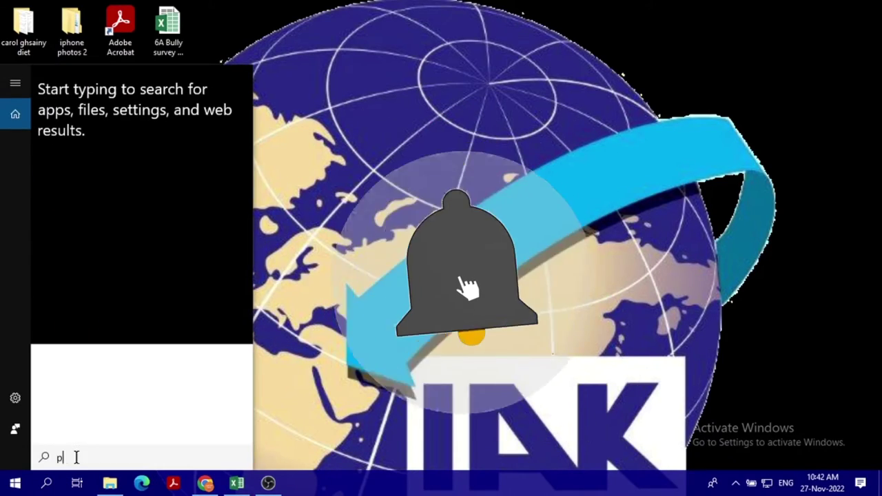
type("aint")
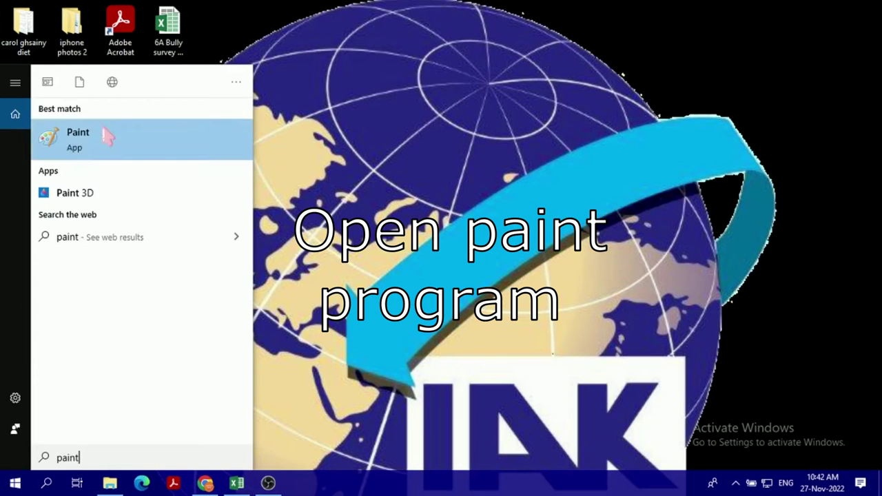
left_click(108, 134)
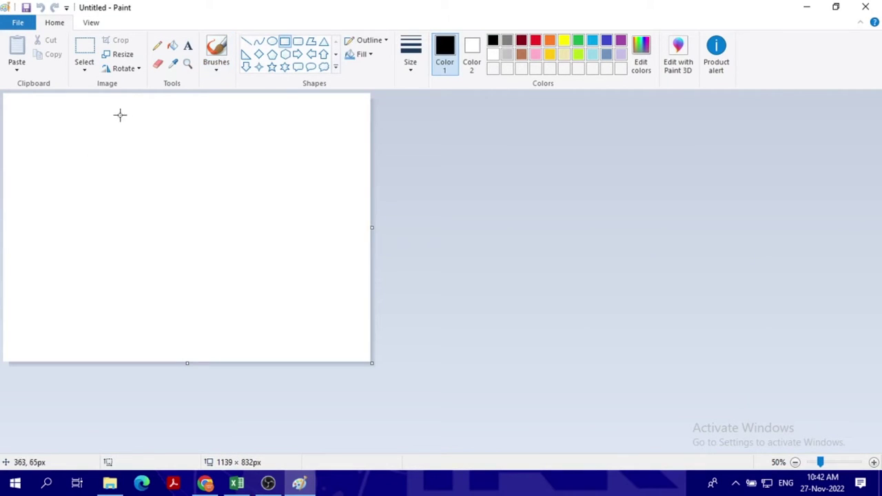
Draw rectangles for the robot's head, body, two legs, two arms, eyes and mouth.
mouse_move(122, 119)
left_mouse_down()
mouse_move(228, 213)
mouse_move(230, 205)
left_mouse_up()
left_click_drag(108, 220, 236, 251)
left_click_drag(103, 212, 248, 290)
left_click_drag(128, 297, 156, 345)
left_click_drag(197, 301, 226, 342)
mouse_move(252, 221)
left_mouse_down()
mouse_move(292, 253)
mouse_move(309, 237)
left_mouse_up()
left_click_drag(42, 224, 98, 239)
mouse_move(138, 134)
left_mouse_down()
mouse_move(170, 159)
mouse_move(203, 150)
mouse_move(209, 162)
left_mouse_up()
left_click_drag(143, 176, 212, 194)
Add an oval antenna above the head and short curves joining arms and legs to the body.
left_click(272, 41)
left_click_drag(171, 97, 188, 116)
left_click(258, 41)
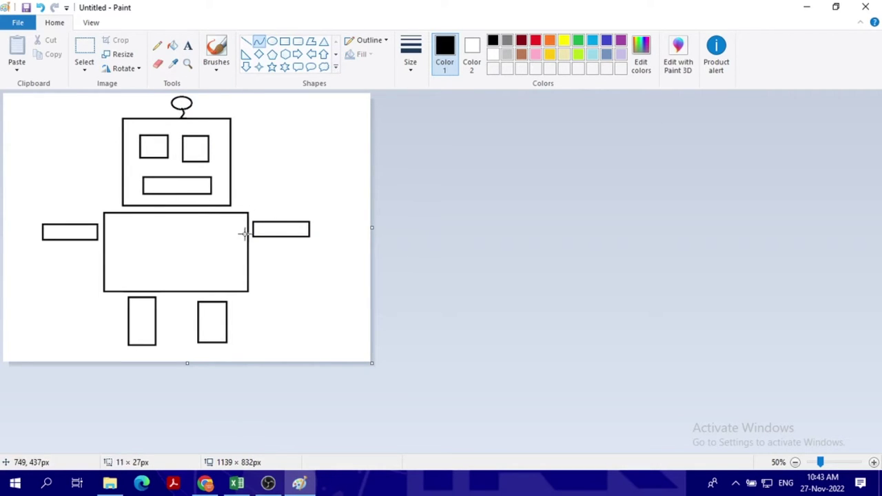
left_click_drag(252, 232, 249, 235)
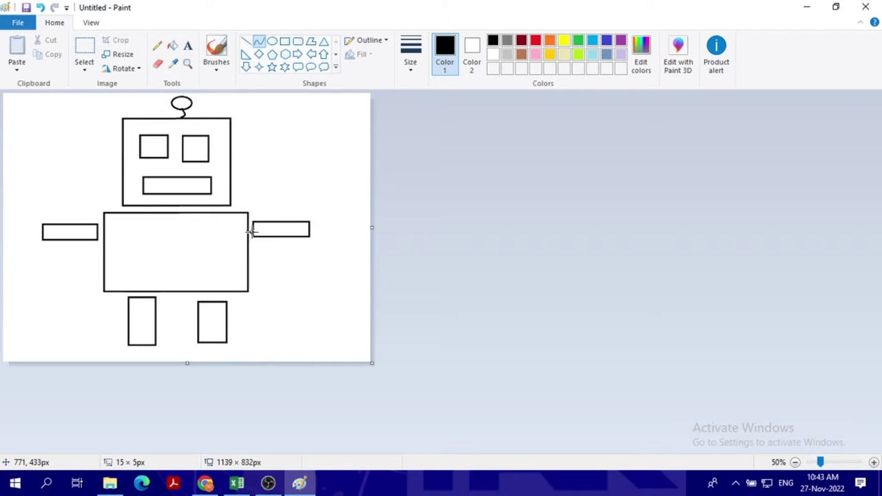
left_click_drag(98, 234, 104, 238)
left_click_drag(138, 292, 141, 296)
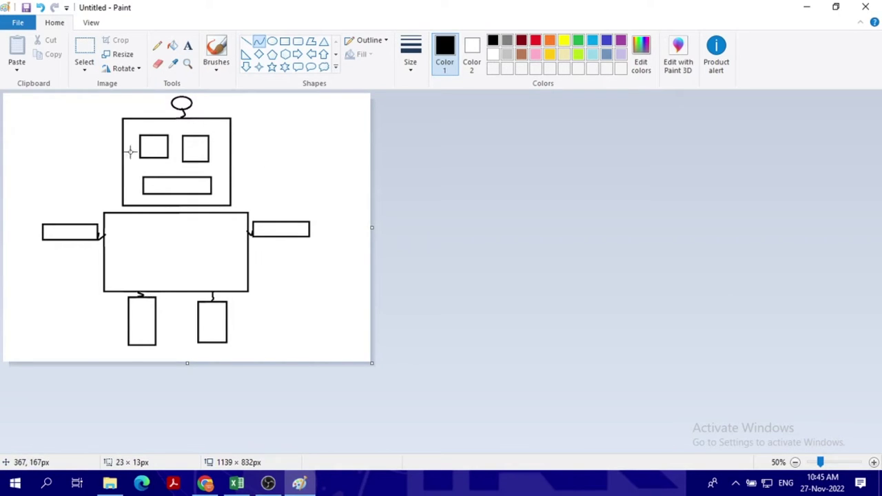
Fill the body lime, the head and legs light turquoise, and both arms blue-gray.
left_click(172, 46)
left_click(578, 55)
left_click(218, 228)
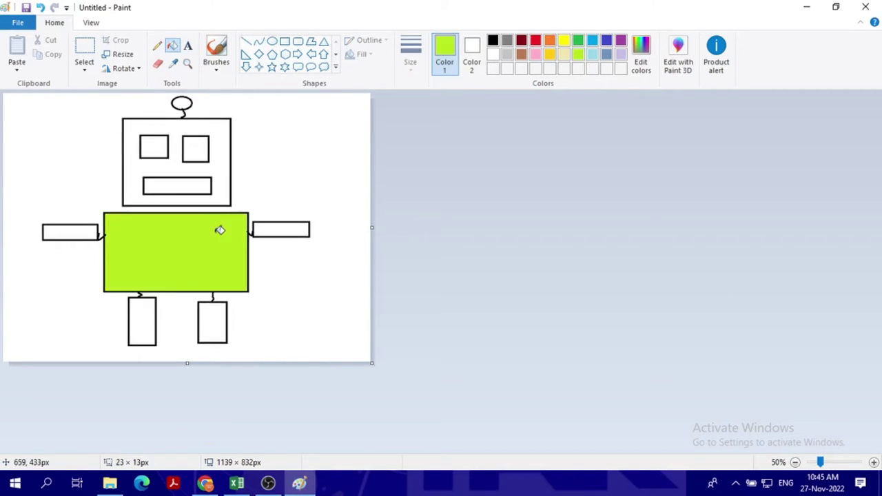
left_click(592, 58)
left_click(213, 152)
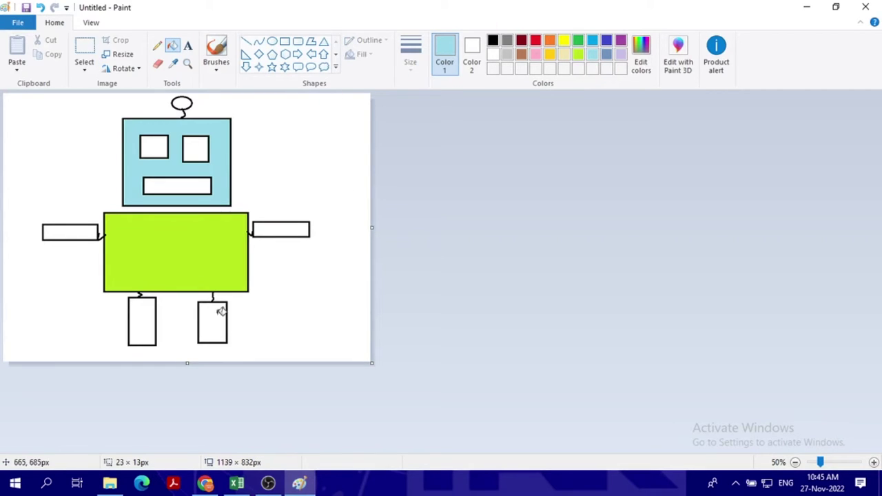
left_click(221, 309)
left_click(145, 310)
left_click(607, 68)
left_click(305, 229)
left_click(66, 231)
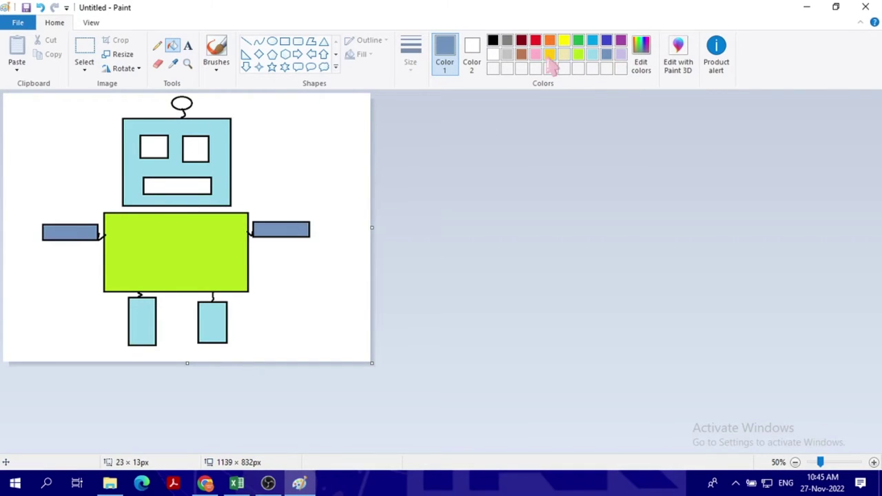
Fill the mouth pink and the eyes indigo, undoing an accidental outline recolour.
left_click(535, 55)
left_click(201, 183)
left_click(492, 40)
left_click(620, 40)
left_click(606, 40)
left_click(202, 118)
key("ctrl+z")
left_click(195, 150)
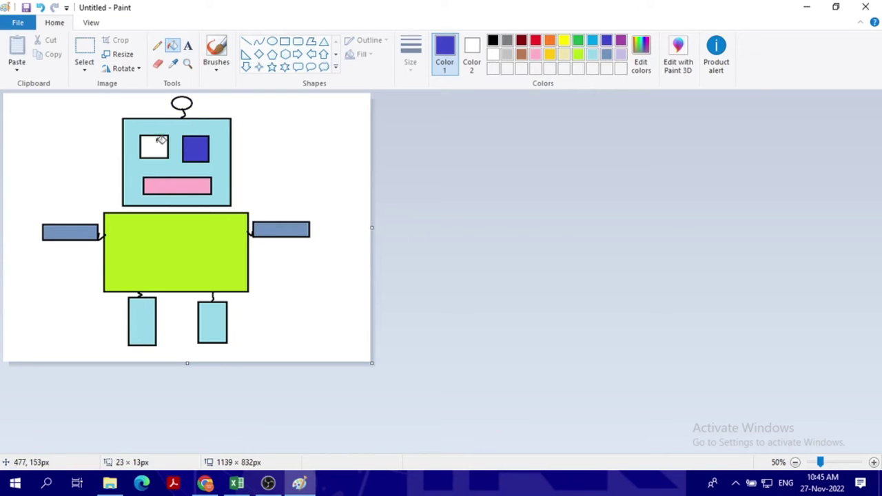
left_click(157, 148)
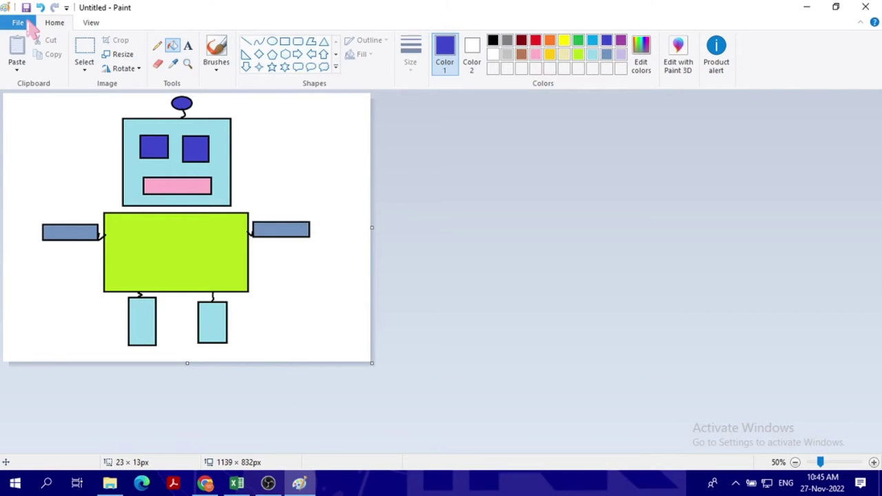
Save the drawing to the Desktop as a JPEG file named 'my robot'.
left_click(29, 22)
left_click(350, 159)
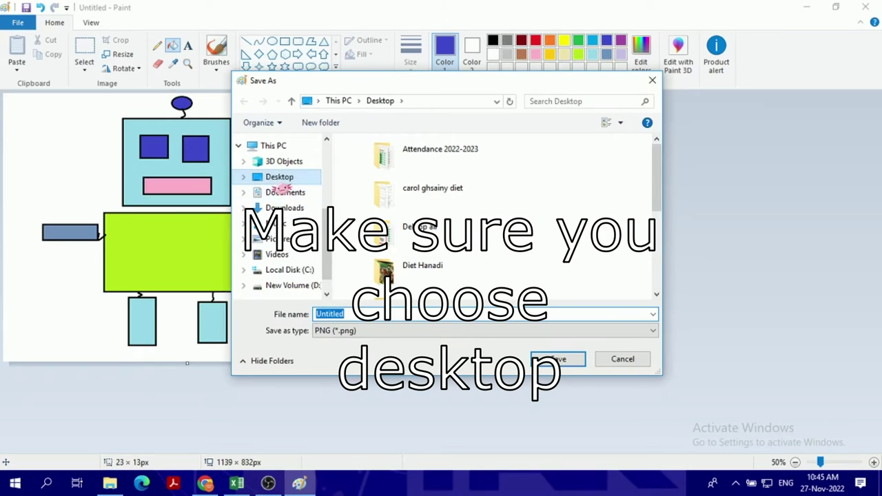
left_click(279, 177)
left_click(351, 313)
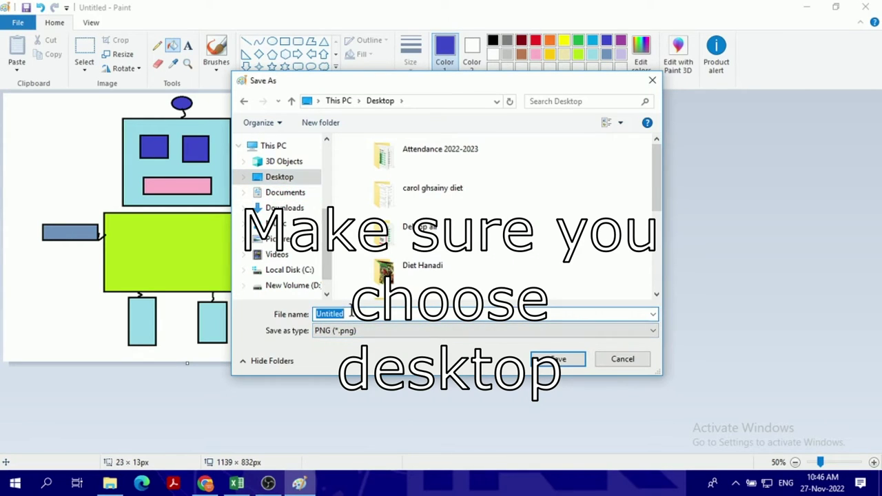
type("my robot")
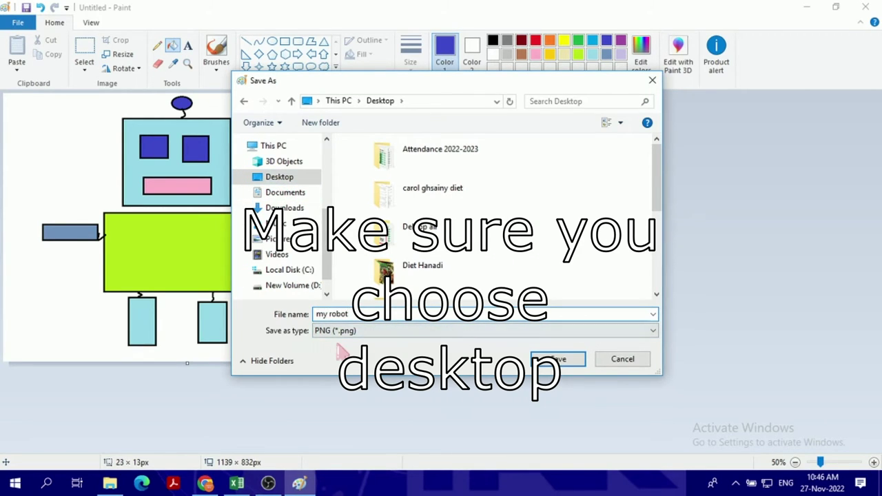
left_click(322, 331)
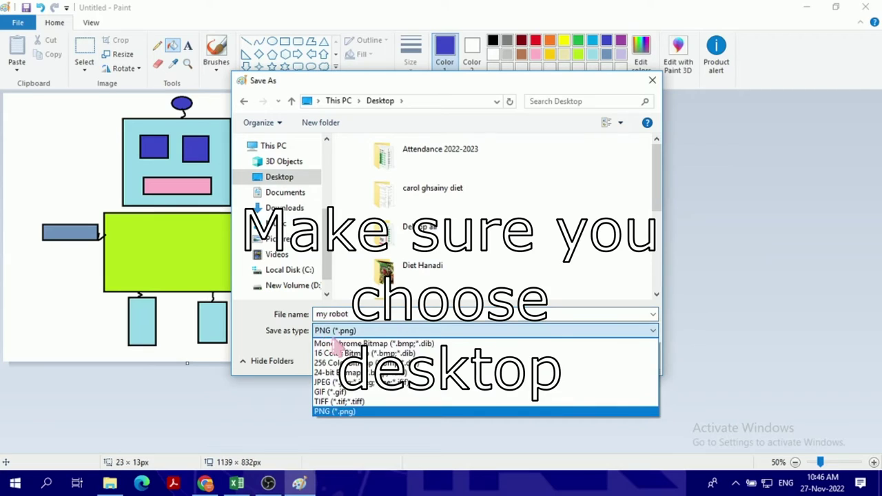
left_click(337, 373)
left_click(341, 331)
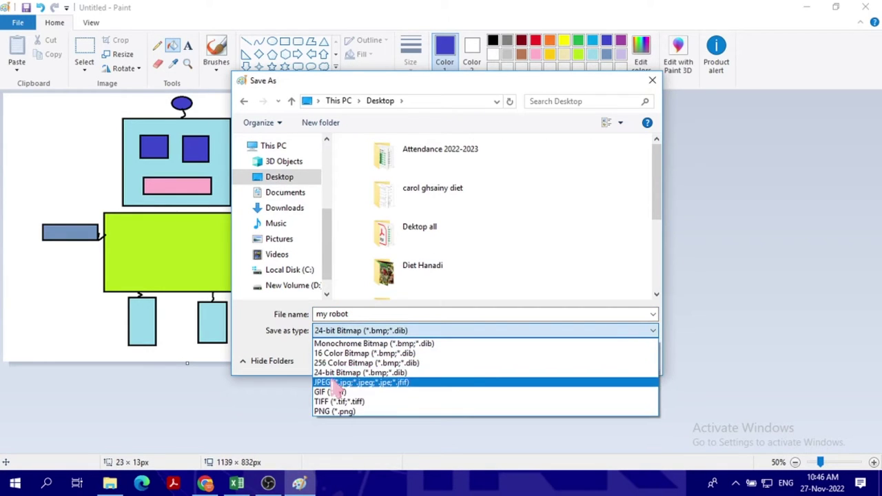
left_click(334, 382)
left_click(544, 360)
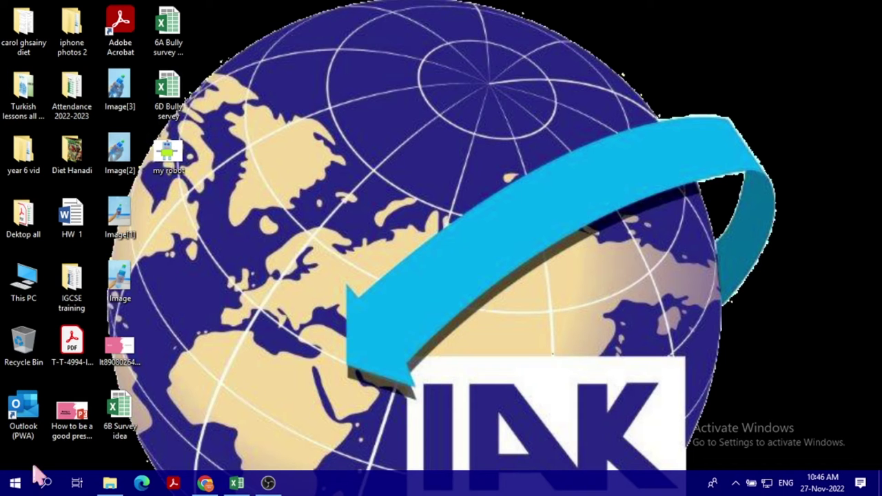
Search Windows for 'po' and launch PowerPoint 2013 from the results.
left_click(44, 479)
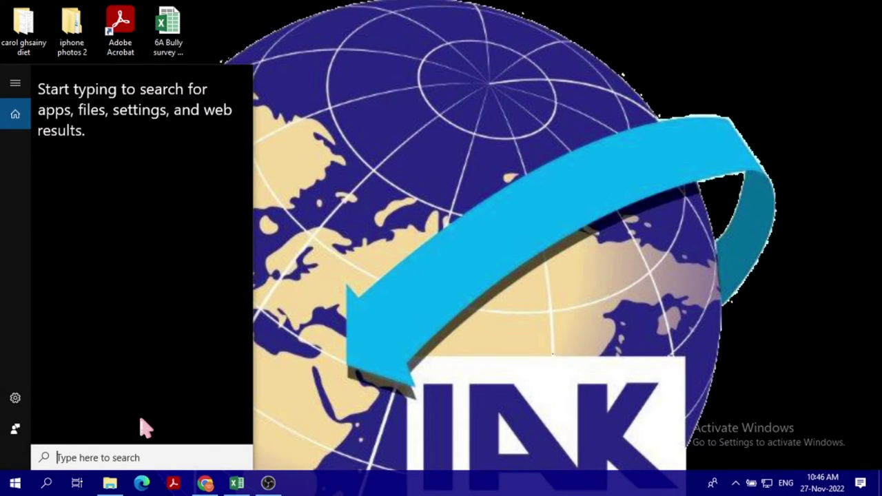
type("po")
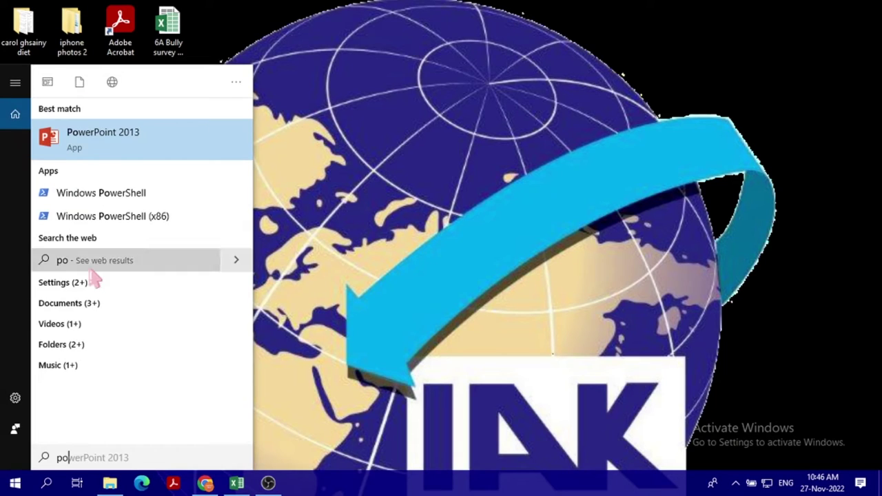
left_click(103, 148)
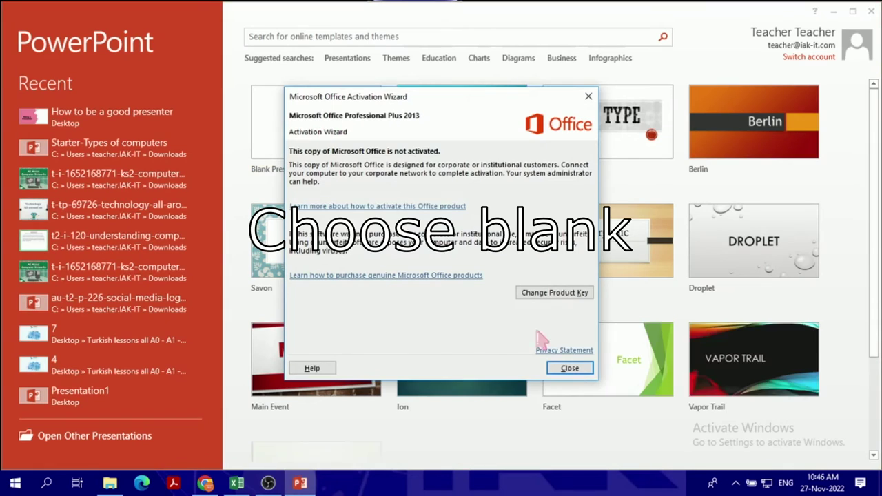
Dismiss the activation notice, create a blank presentation titled 'My Nice Robot' with the author's name as subtitle.
left_click(570, 368)
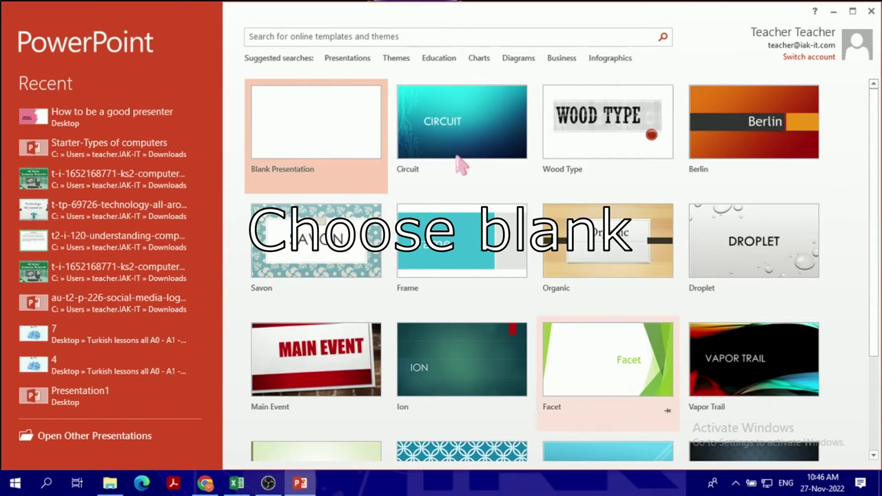
left_click(347, 141)
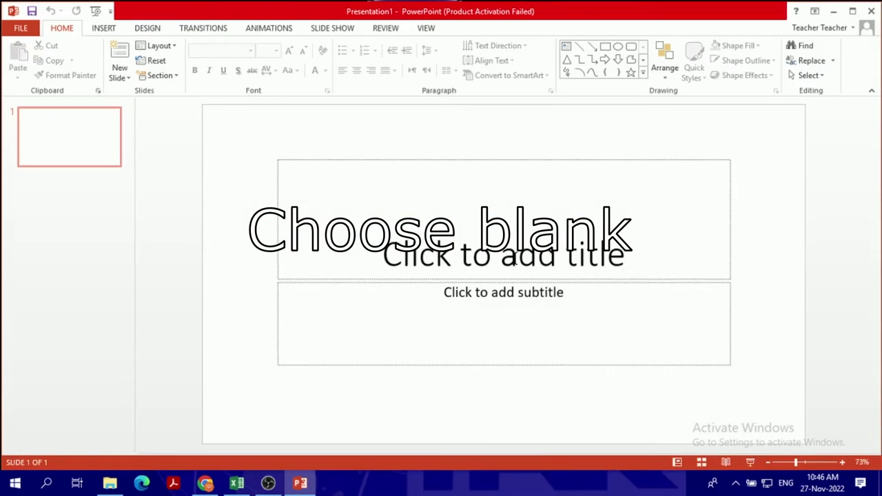
left_click(444, 255)
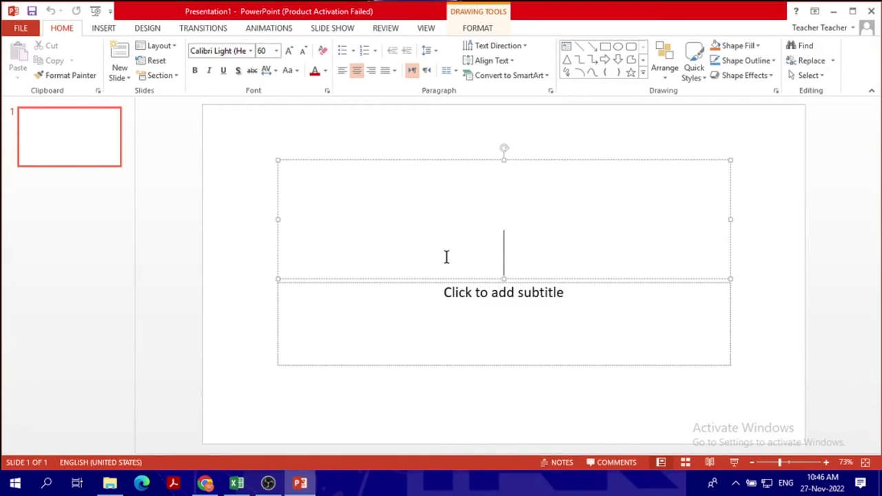
type("My")
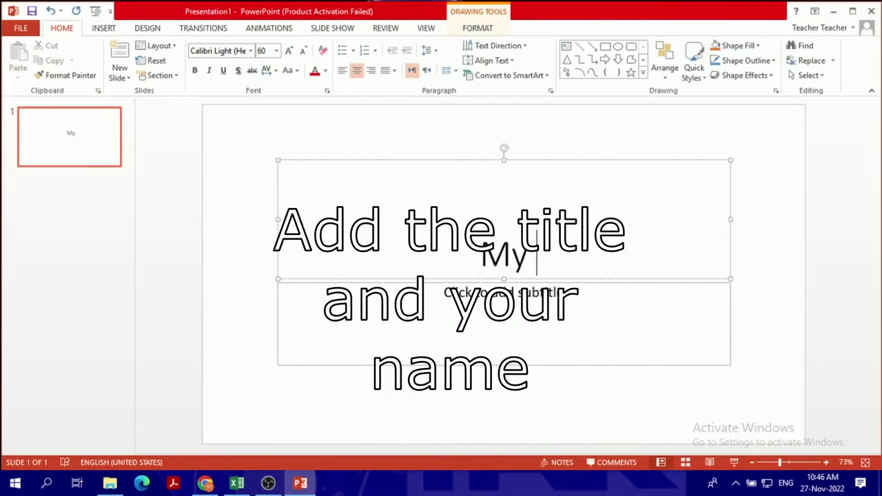
type(" Nice Robot")
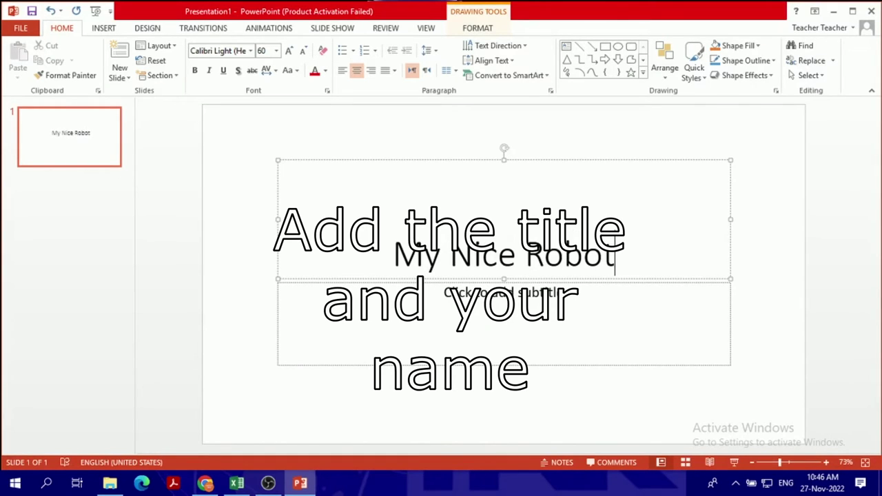
left_click(529, 306)
type("Ms")
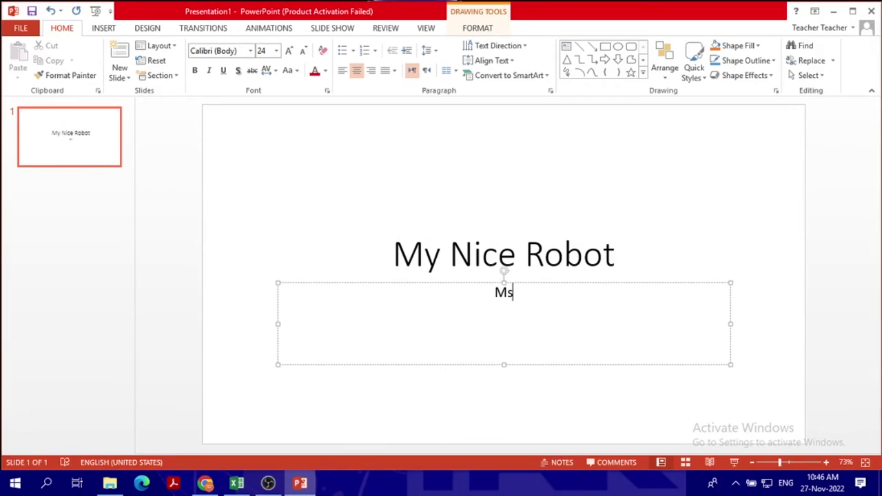
type(". Rima Sahil")
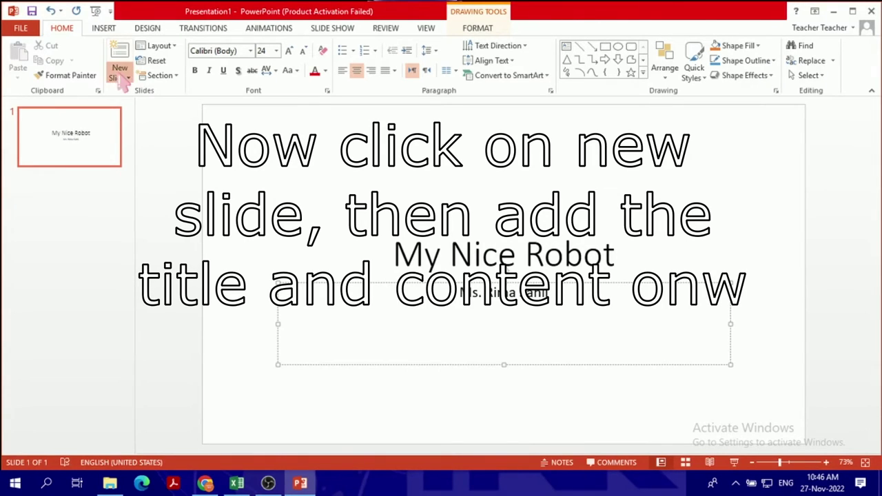
Add a Title and Content slide titled 'What is my robot name'.
left_click(120, 74)
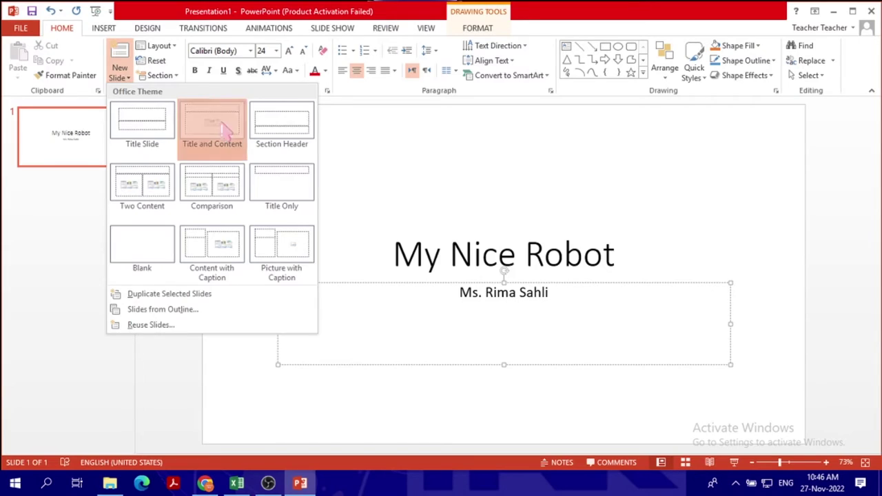
left_click(206, 168)
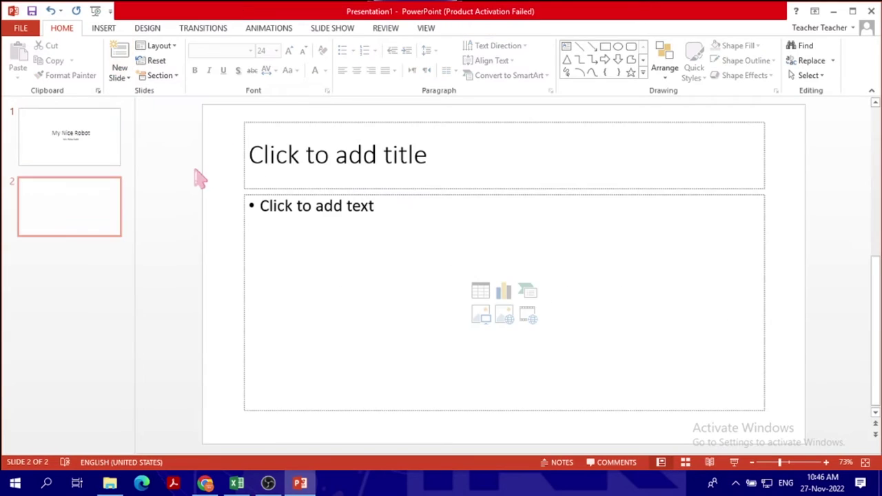
left_click(393, 161)
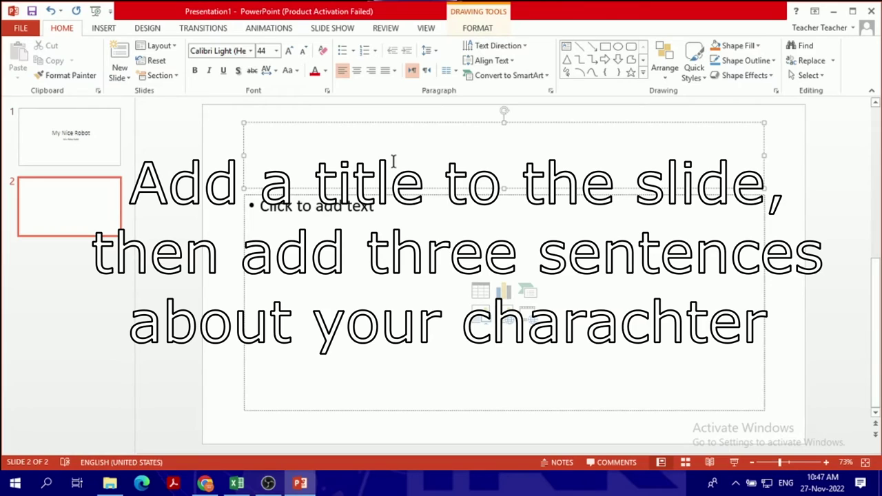
type("What is")
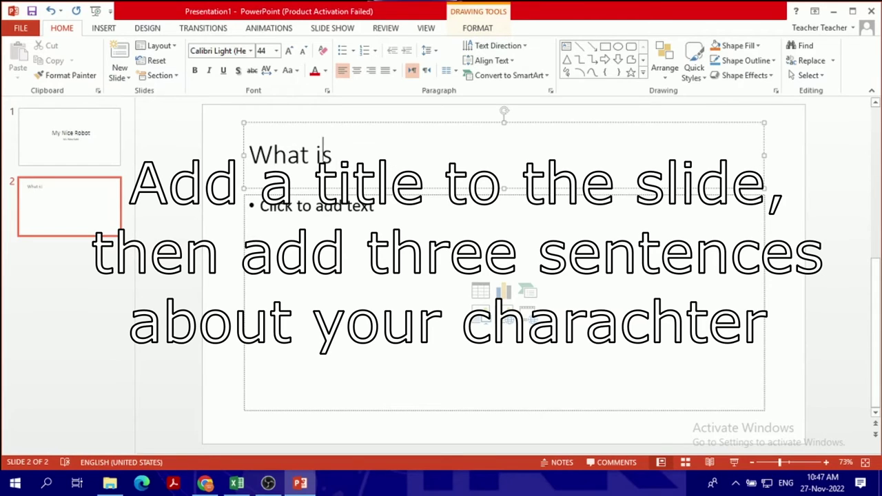
type(" my robot")
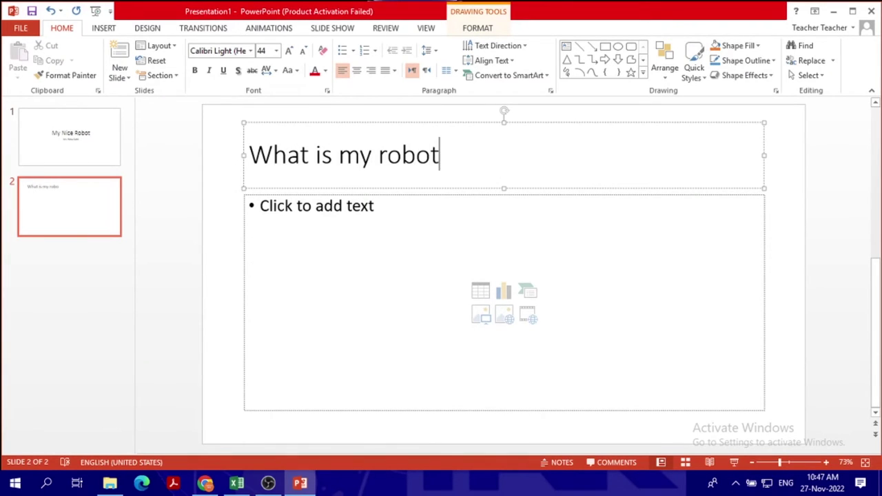
type(" name")
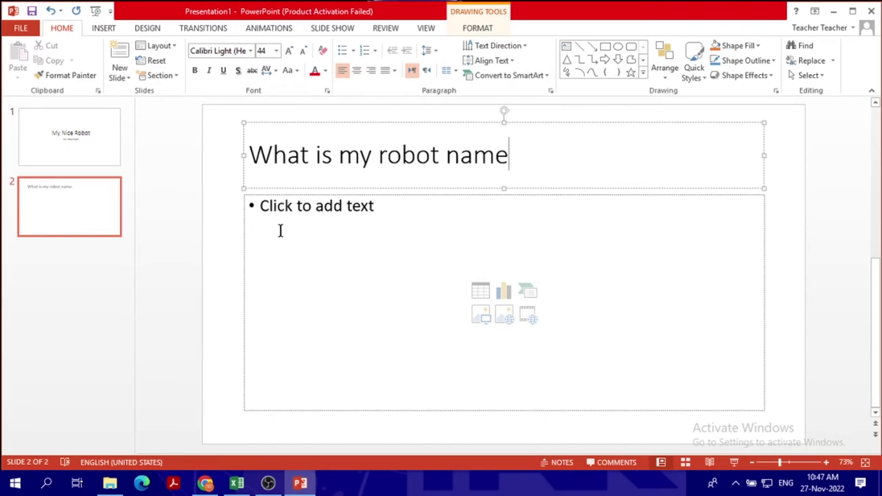
Type the bullet facts, starting with 'My robot name is RORO', into the content placeholder.
left_click(292, 212)
type("My robot name is ")
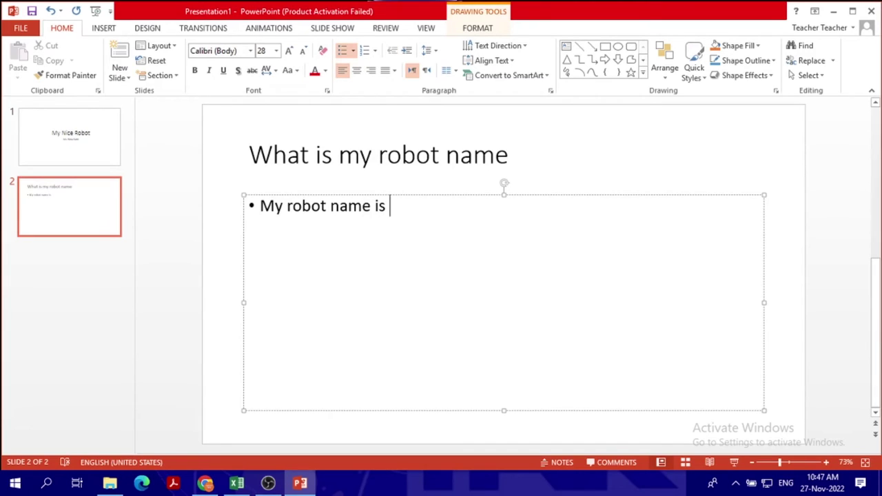
type("RORO")
key("Return")
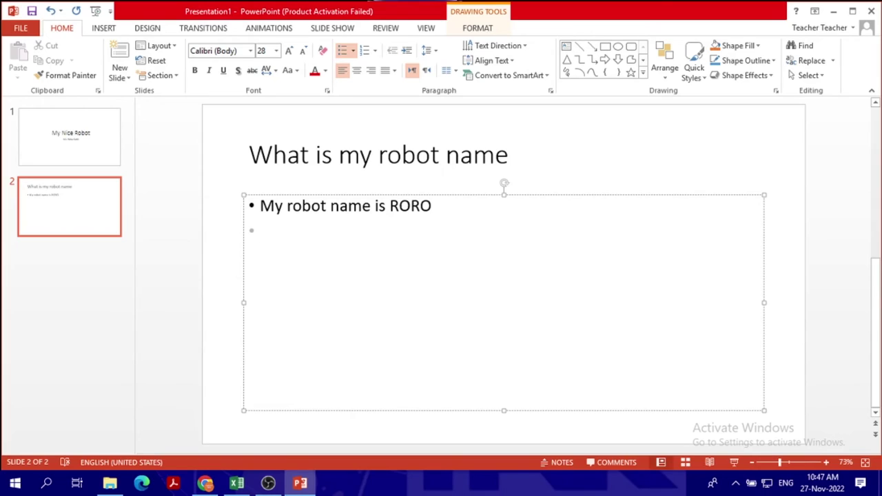
type("My root")
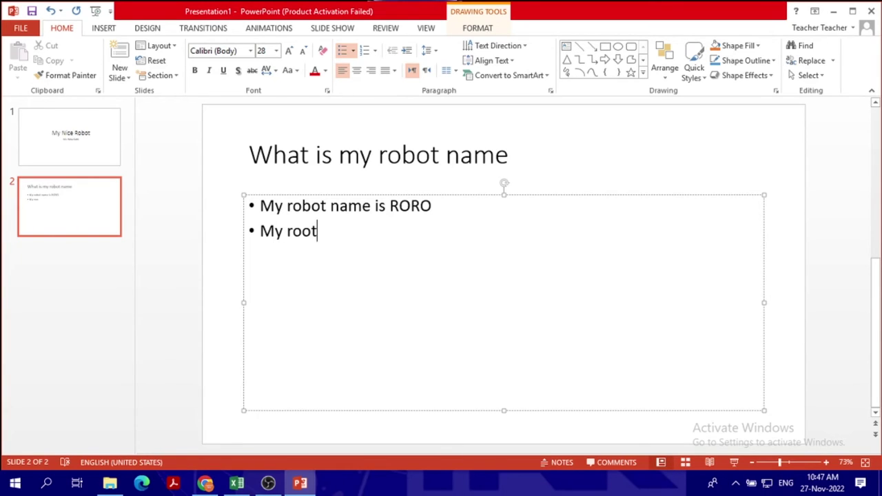
key("BackSpace")
key("BackSpace")
key("BackSpace")
type("I like my")
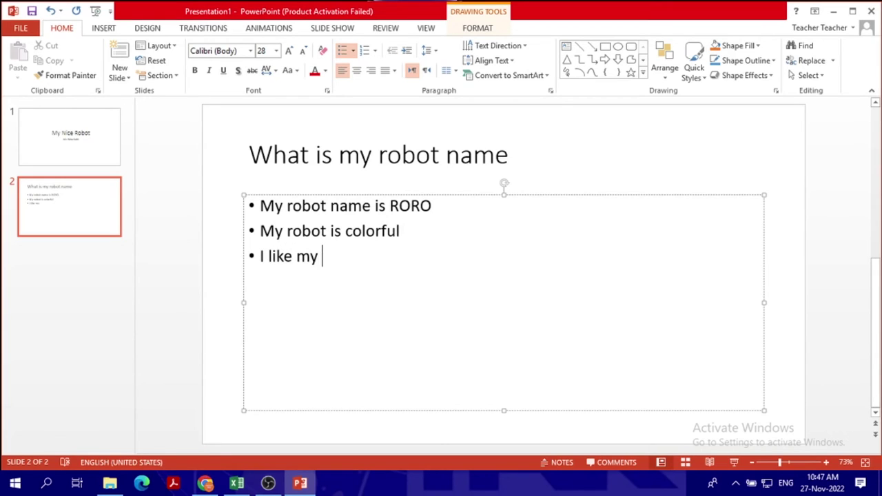
type("robot")
left_click(598, 179)
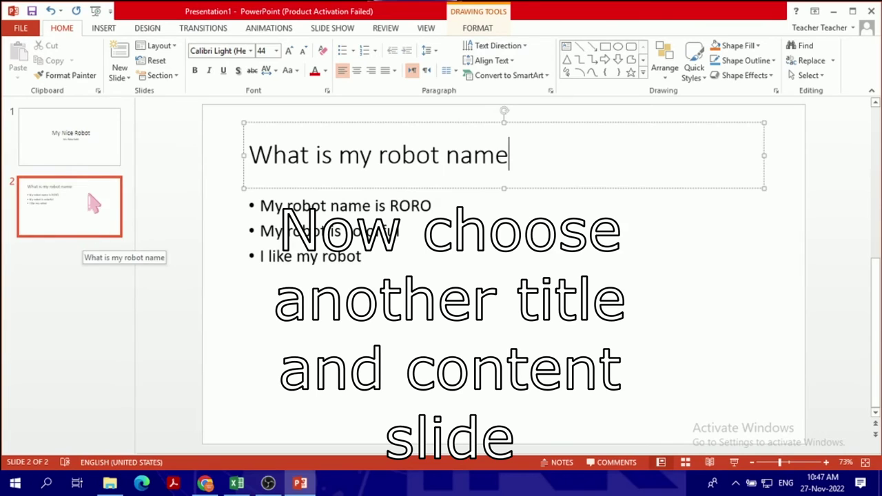
Add a Title and Content slide as slide 3 and open its Insert Picture dialog.
left_click(120, 76)
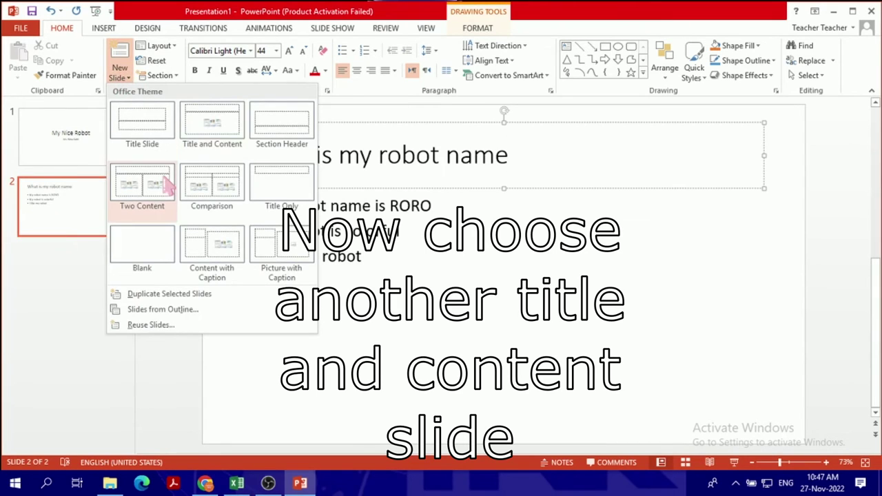
left_click(211, 124)
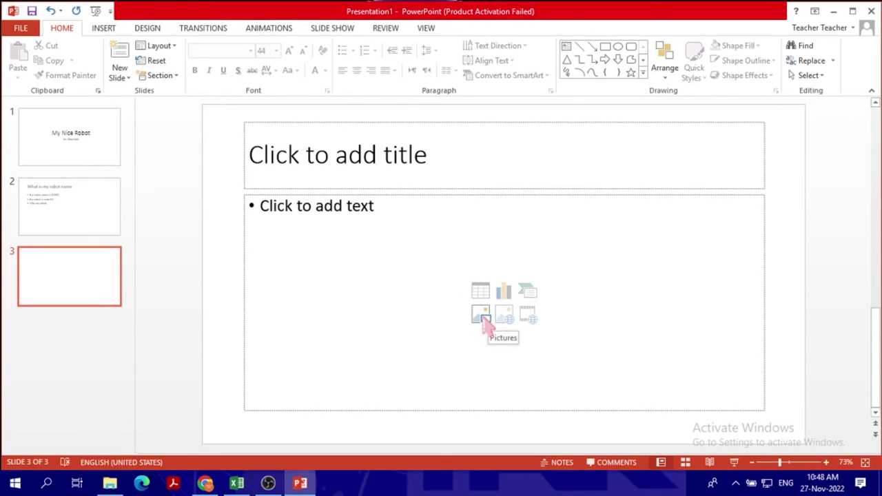
left_click(483, 321)
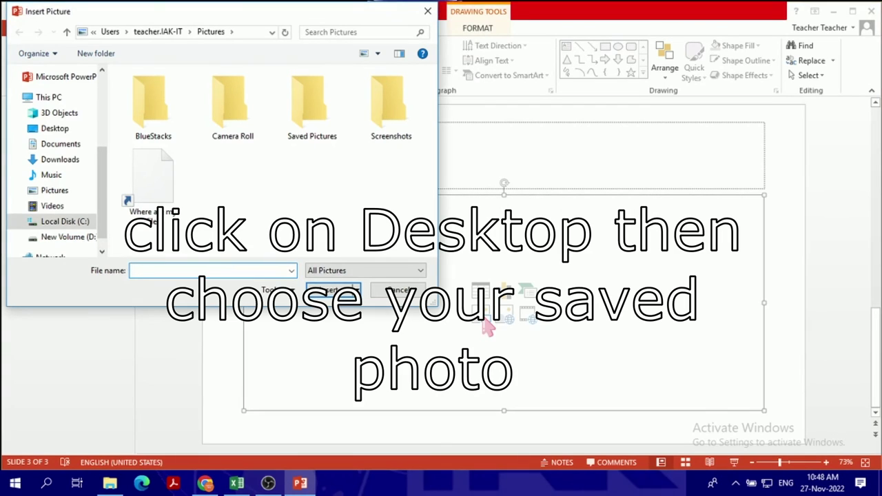
mouse_move(59, 158)
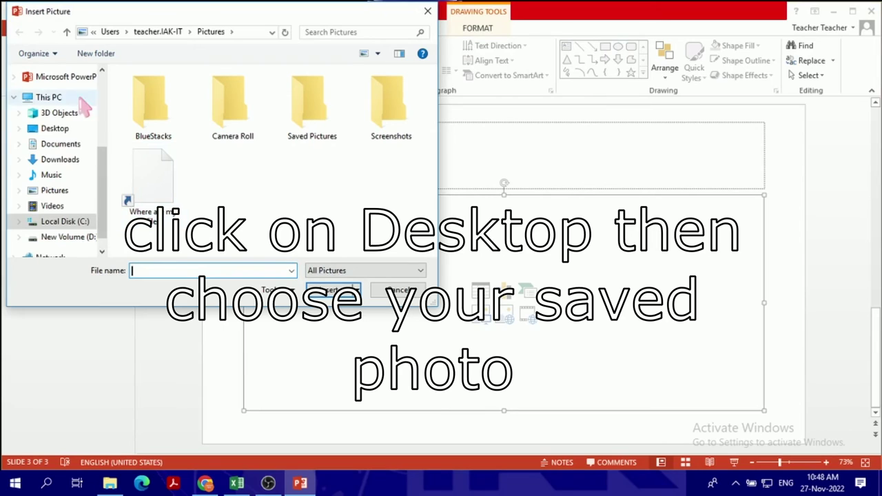
Browse to the Desktop and insert the 'my robot' picture into slide 3's content area.
left_click(54, 128)
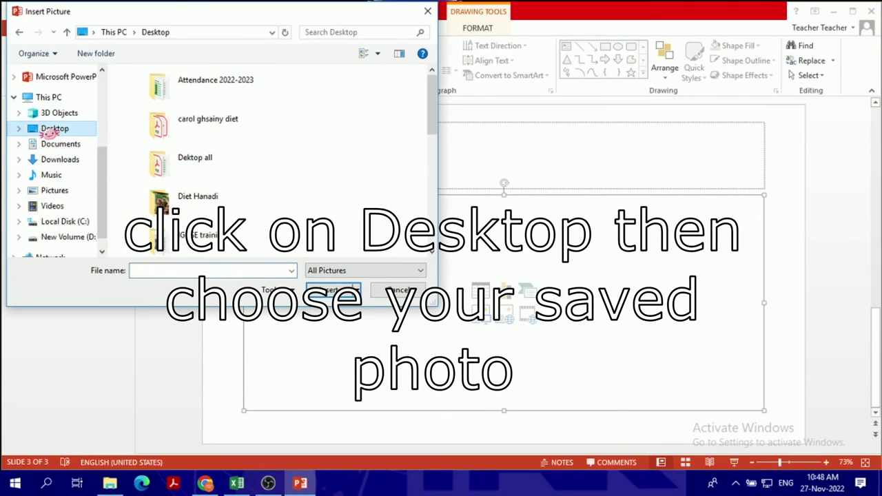
scroll(209, 175, "down", 3)
scroll(209, 174, "down", 3)
scroll(209, 175, "up", 3)
scroll(208, 174, "down", 3)
scroll(209, 175, "down", 1)
scroll(209, 174, "up", 3)
scroll(209, 174, "down", 3)
scroll(209, 174, "down", 1)
scroll(207, 197, "up", 2)
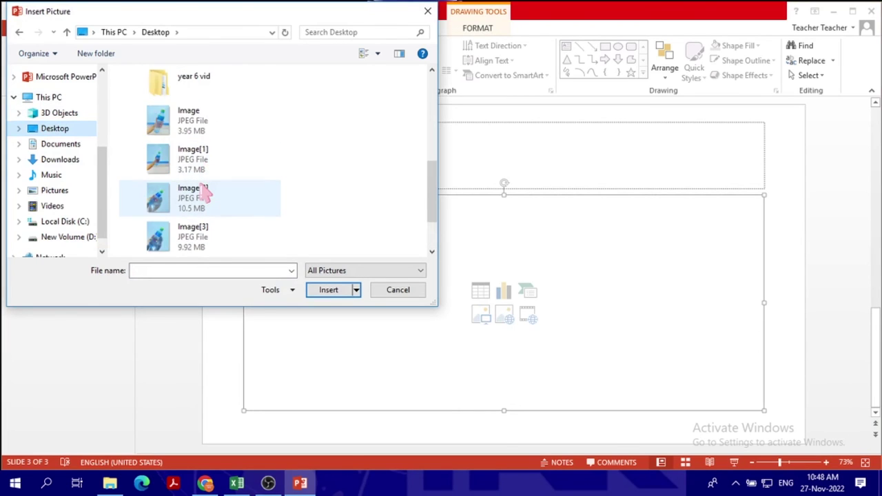
scroll(205, 193, "up", 2)
left_click_drag(431, 167, 434, 227)
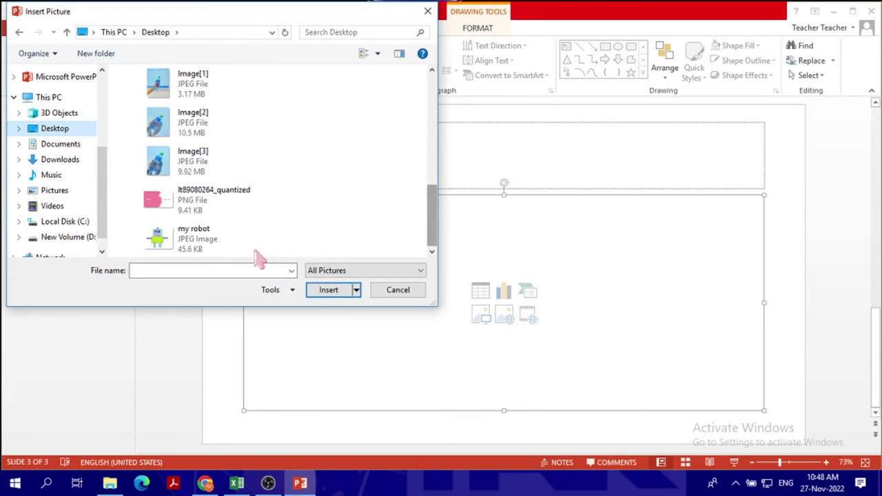
left_click(173, 248)
left_click(329, 290)
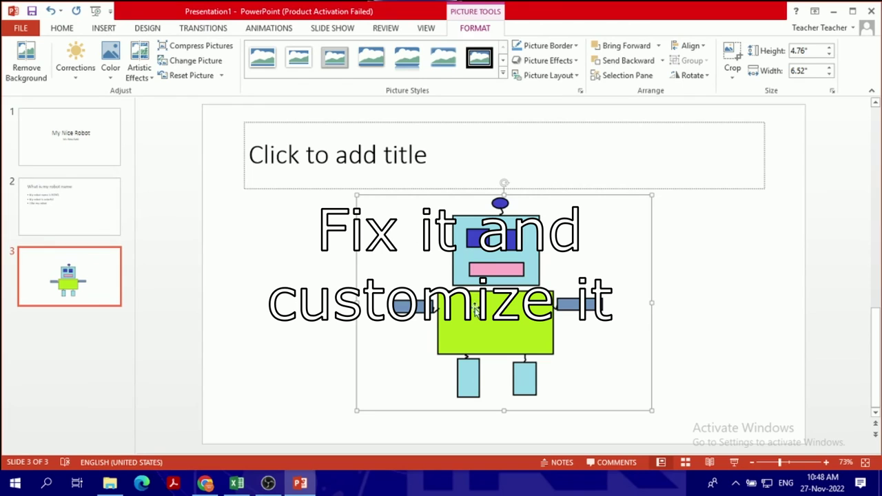
Move the robot picture to the centre of the slide.
left_click_drag(477, 283, 610, 284)
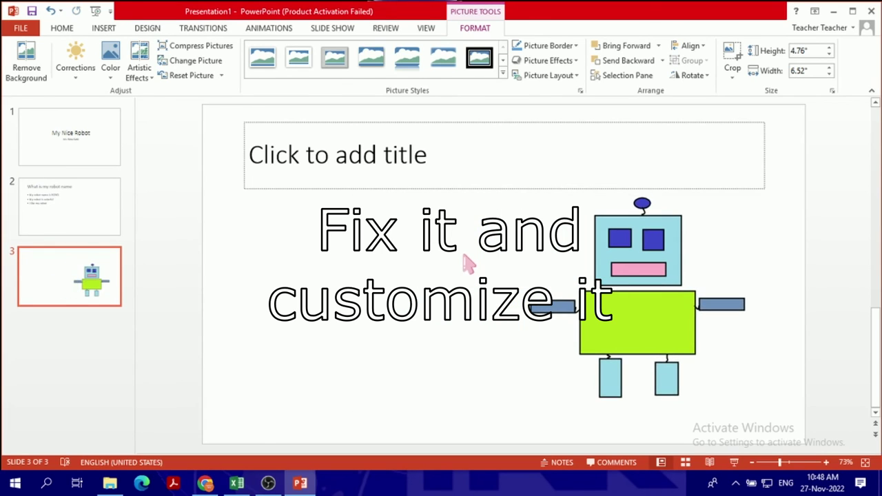
left_click(468, 262)
left_click(592, 262)
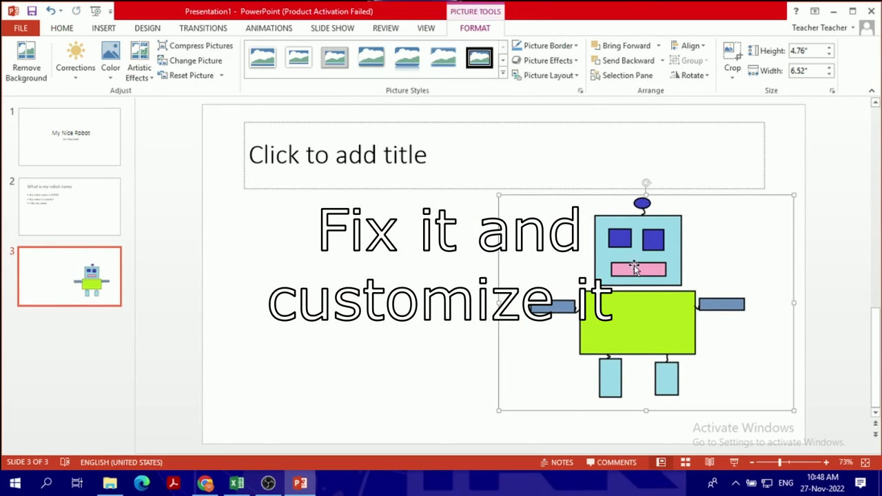
mouse_move(660, 265)
left_mouse_down()
mouse_move(552, 281)
mouse_move(479, 272)
left_mouse_up()
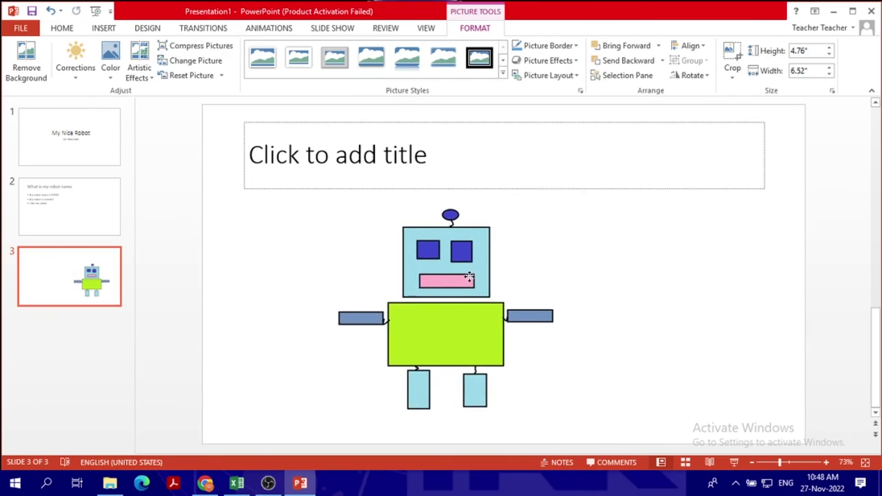
Title slide 3 'This is my colorful robot' and enlarge the robot picture by its corner.
left_click(389, 153)
type("This is my colorful robot")
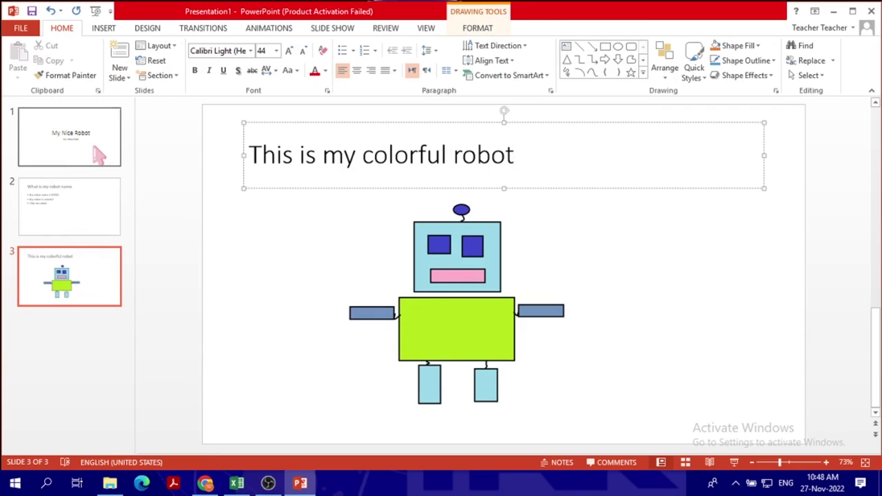
left_click(409, 341)
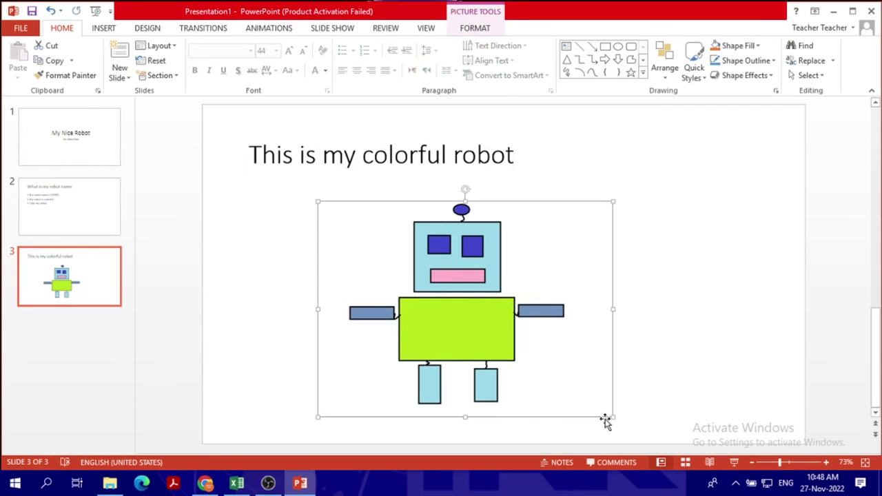
left_click_drag(614, 417, 645, 391)
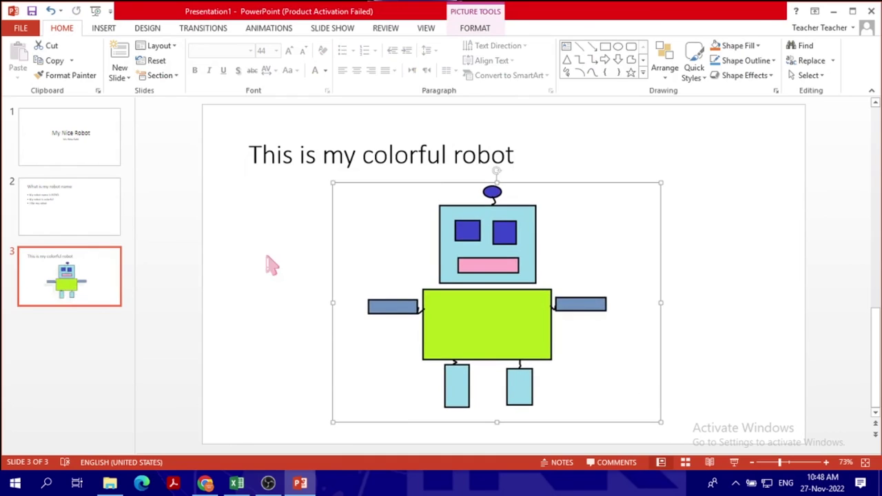
left_click(103, 199)
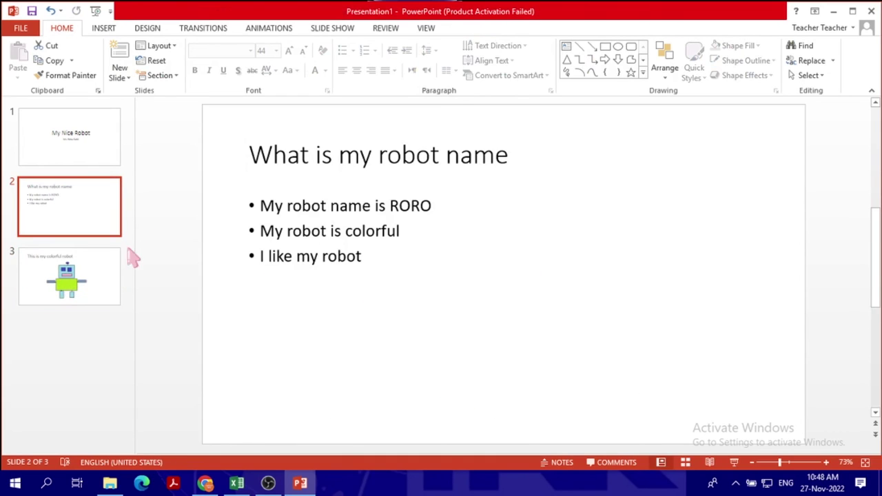
Run the slide show from the title slide, through the robot facts and robot picture slides.
left_click(82, 270)
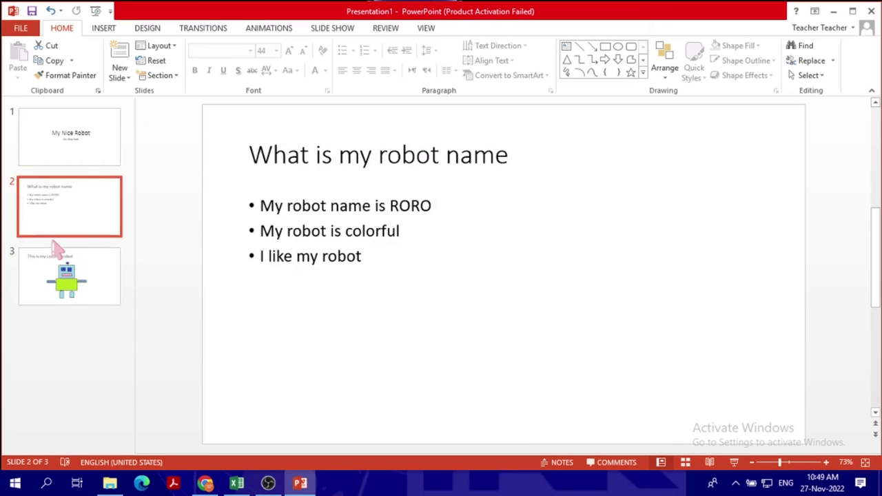
left_click(58, 256)
left_click(69, 207)
left_click(69, 150)
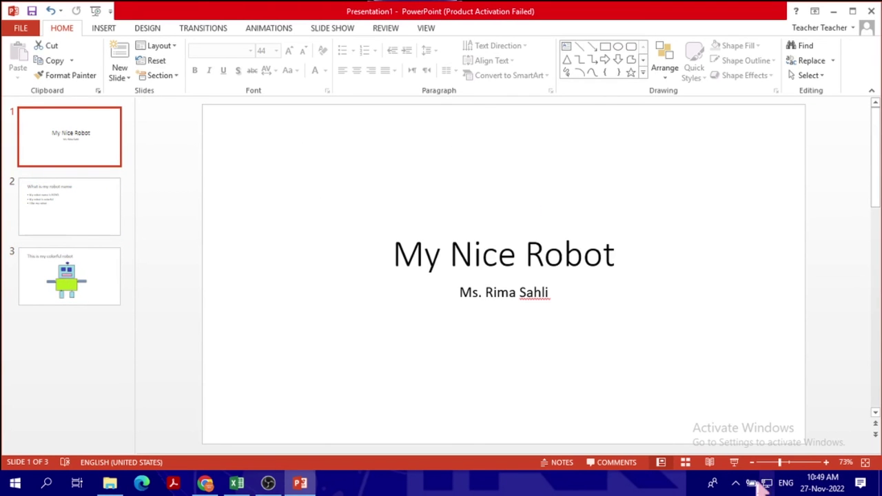
left_click(732, 462)
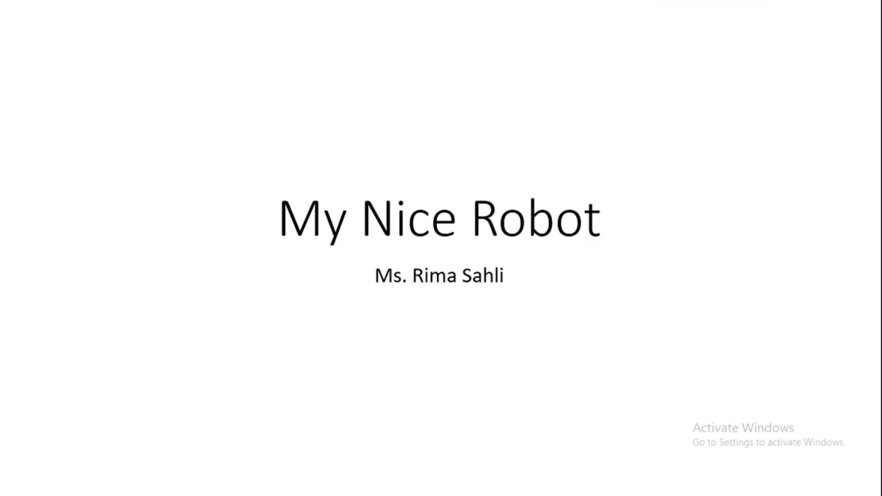
key("Right")
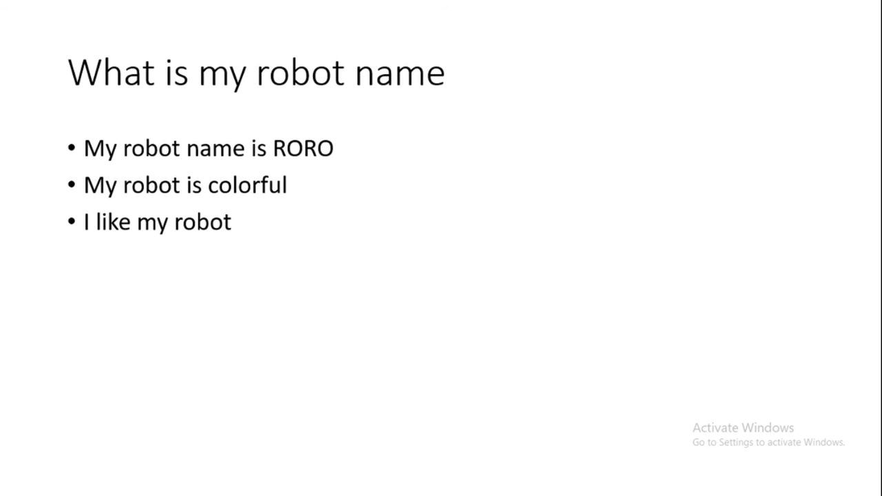
key("Right")
key("Right")
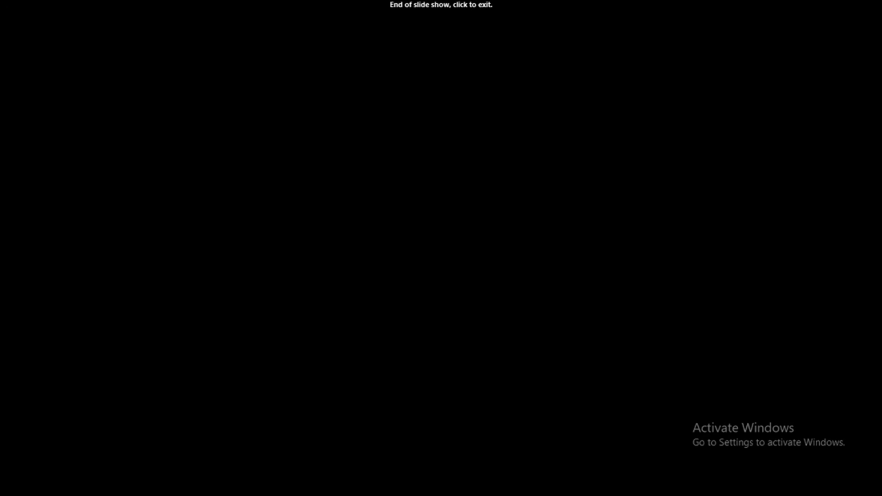